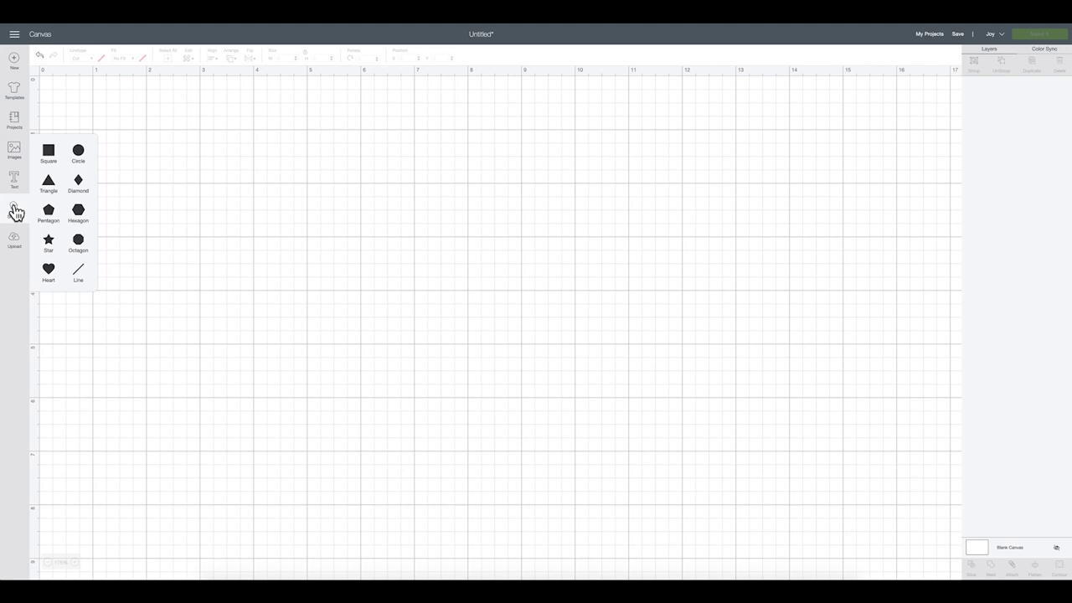
# - Add a square near the middle of the canvas and change its color to white
pyautogui.click(48, 154)
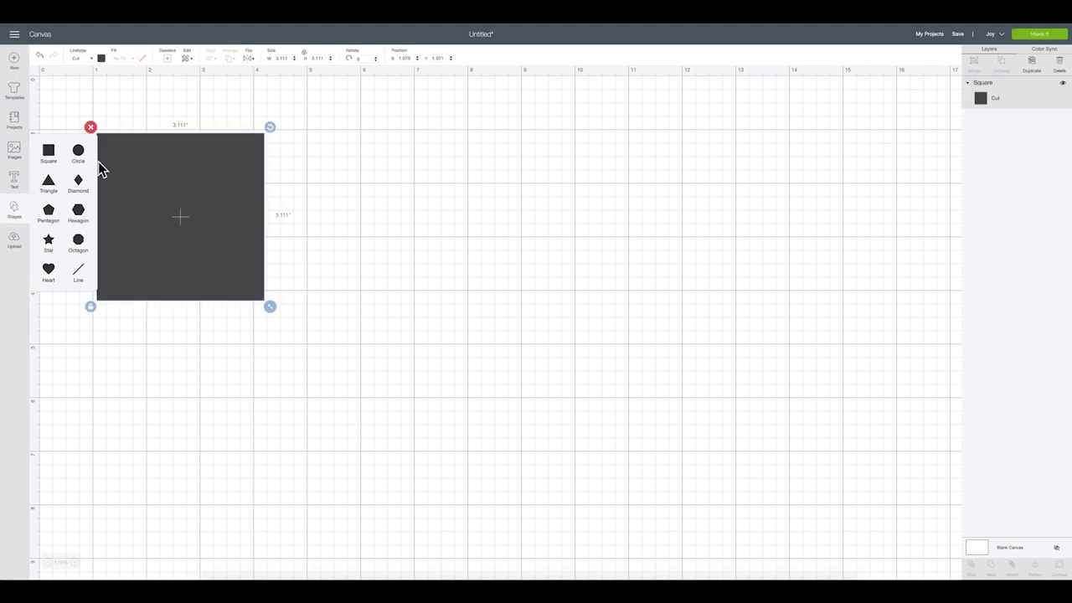
pyautogui.moveTo(181, 196); pyautogui.dragTo(377, 235)
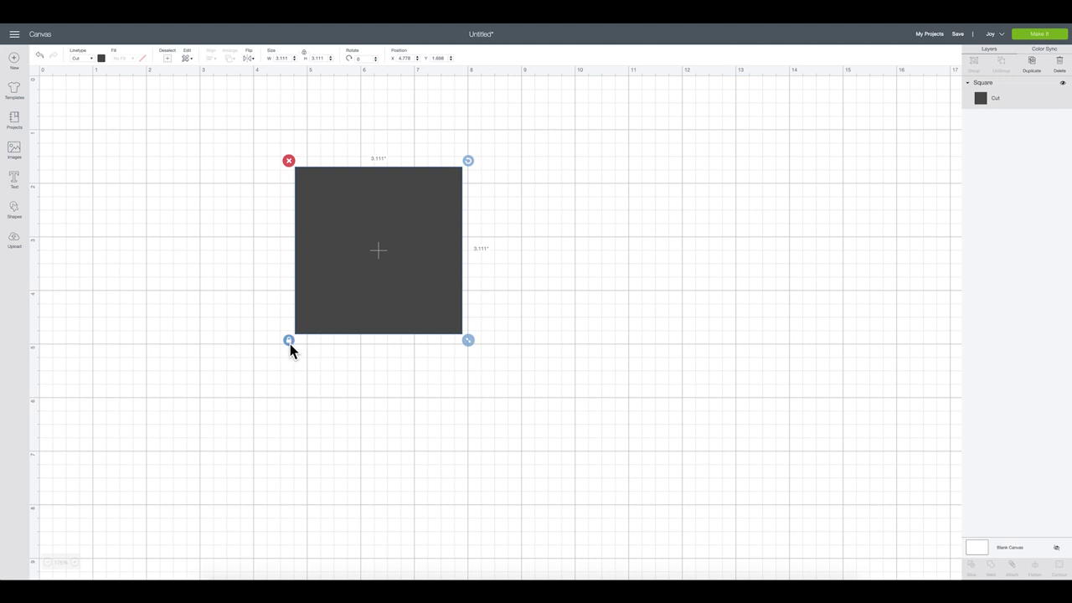
pyautogui.click(102, 58)
pyautogui.click(110, 136)
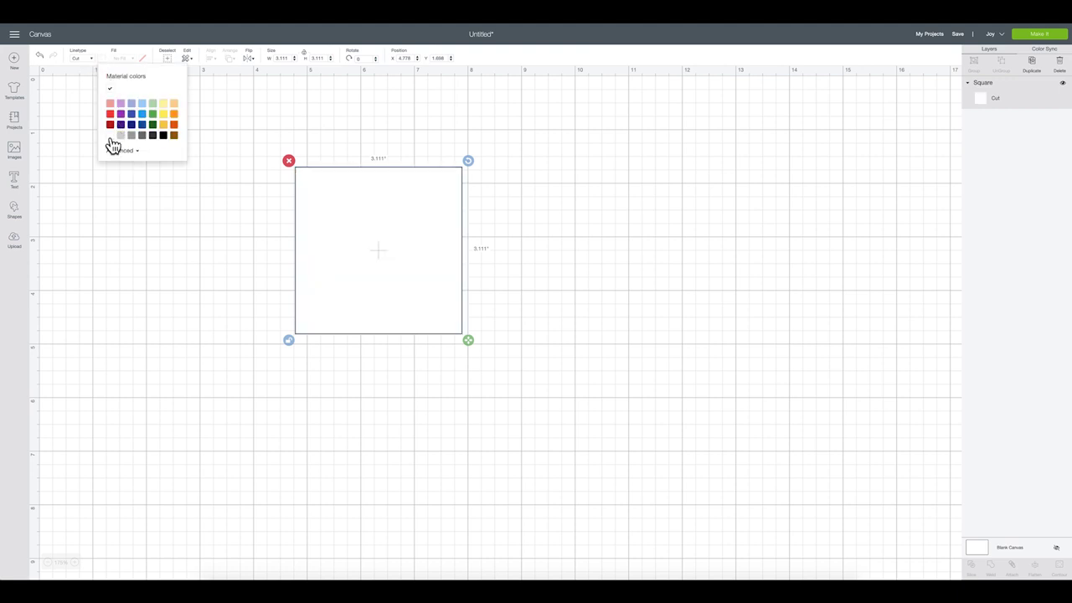
# - Resize the white square into a card-sized rectangle 5.5 in wide and 4.257 in high
pyautogui.click(321, 58)
pyautogui.write('4.257')
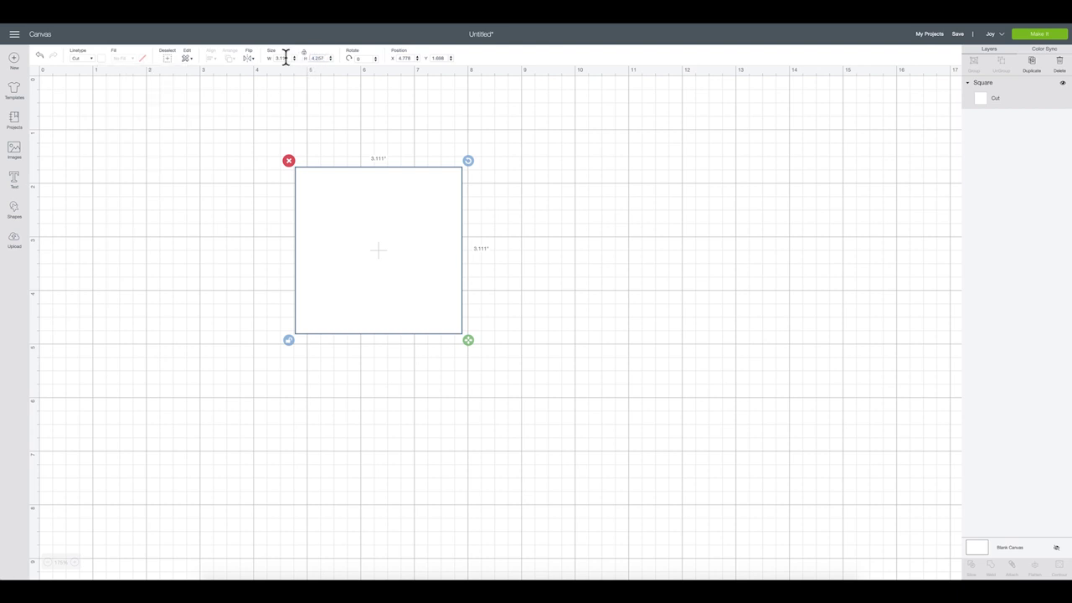
pyautogui.click(283, 58)
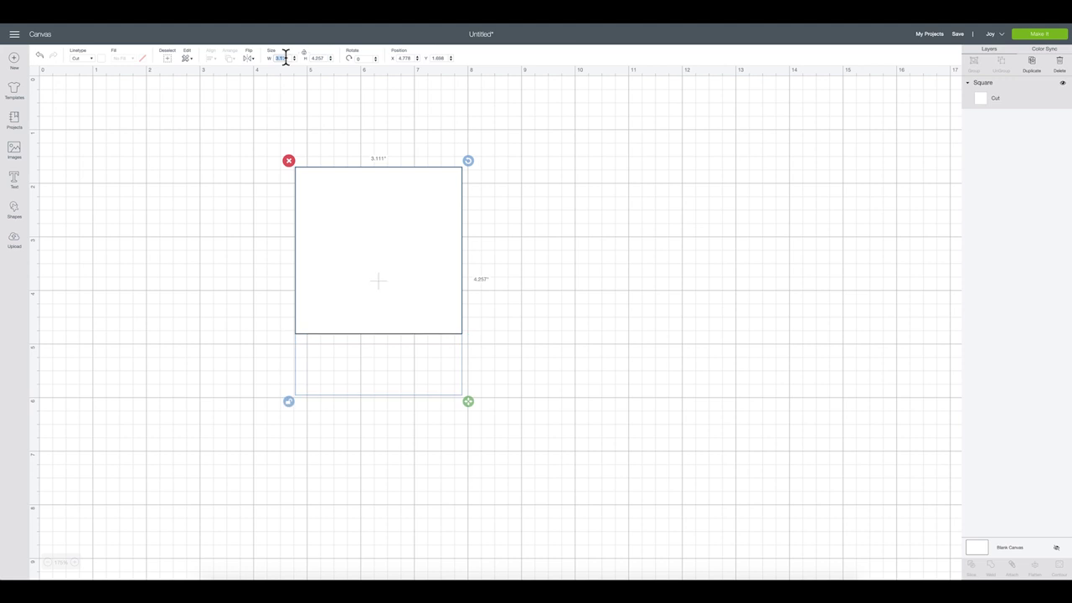
pyautogui.press('Return')
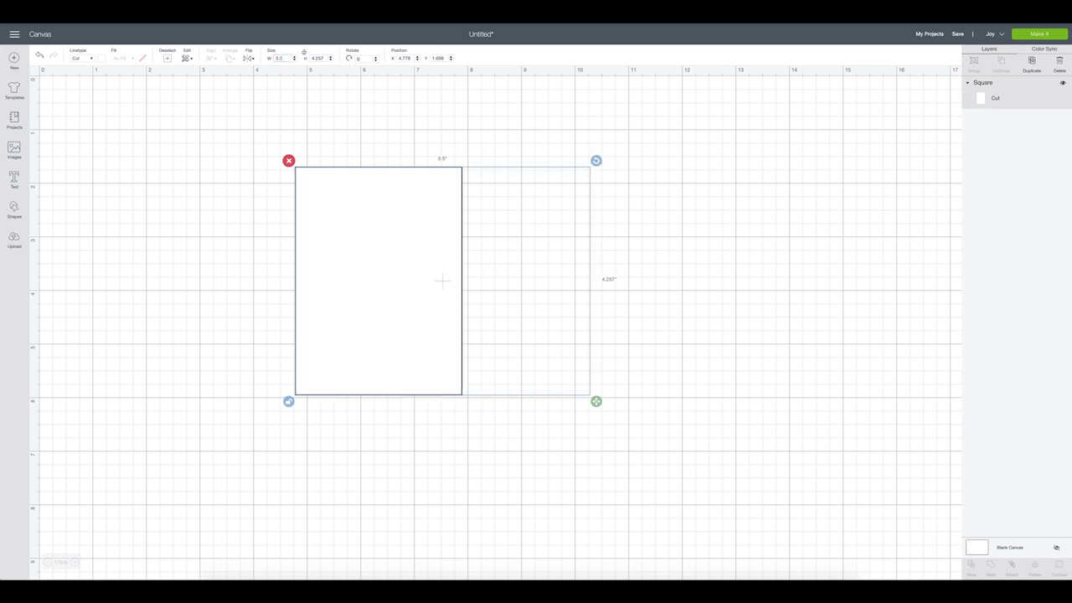
pyautogui.click(669, 292)
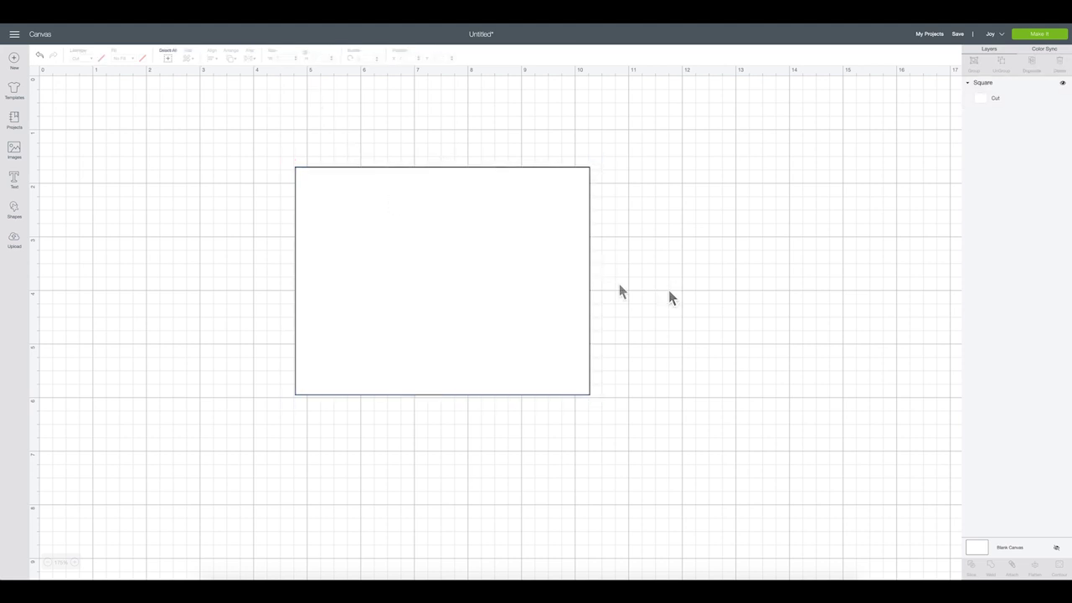
# - Search the image library for "joy card template" and insert the Insert Card Curved Corner Cuts image
pyautogui.click(19, 153)
pyautogui.click(211, 87)
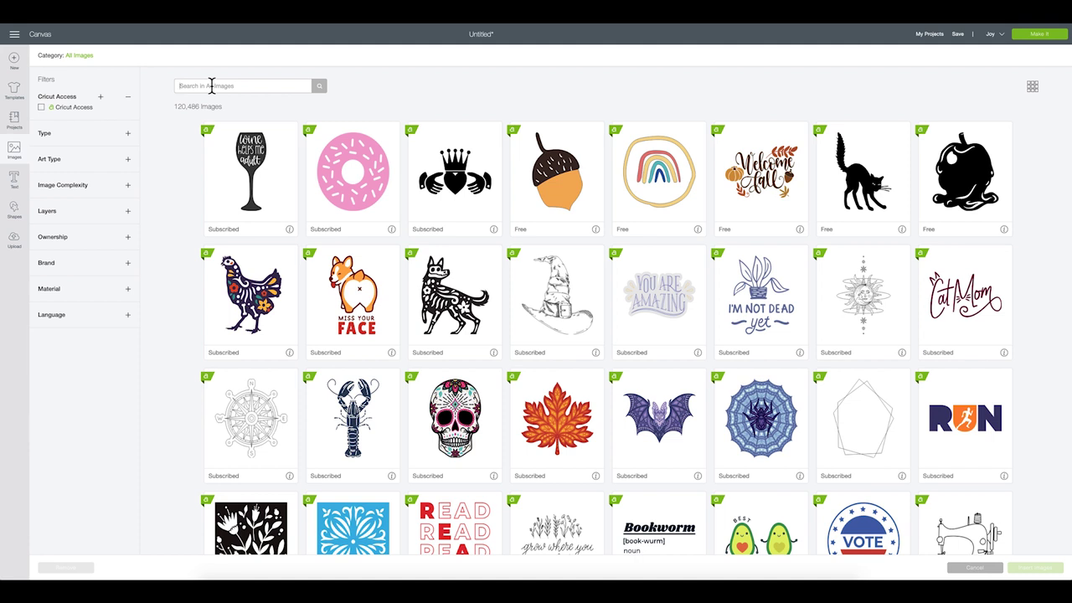
pyautogui.write('joy')
pyautogui.press('Return')
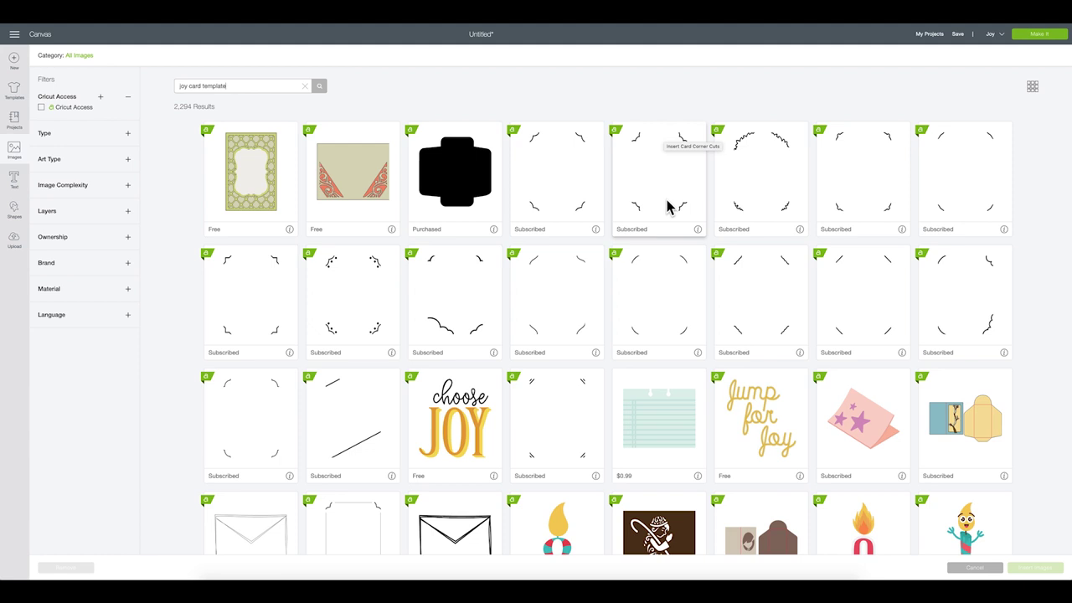
pyautogui.click(659, 321)
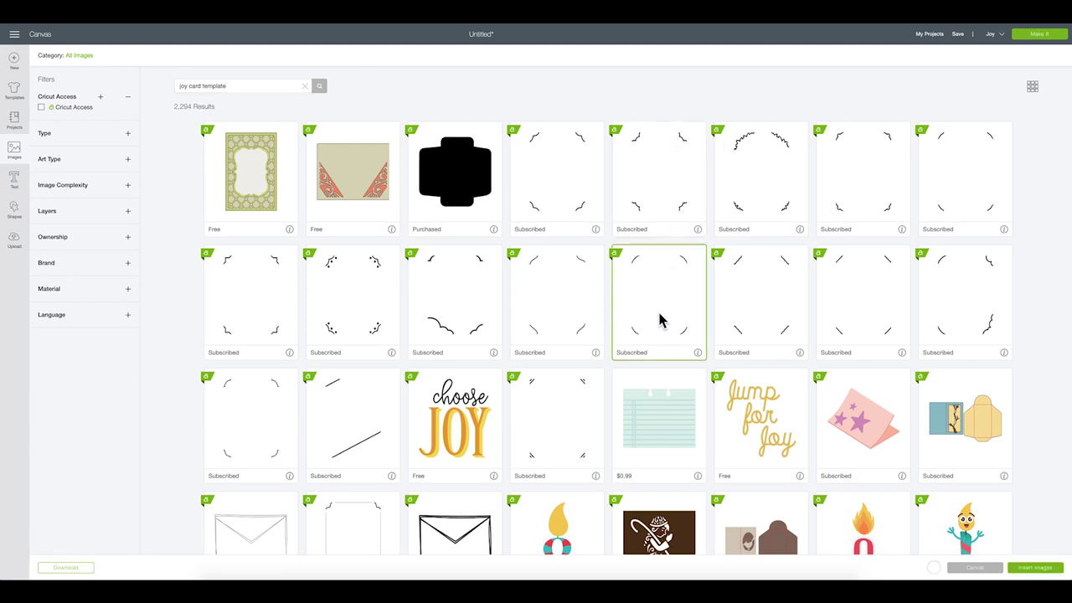
pyautogui.click(1034, 569)
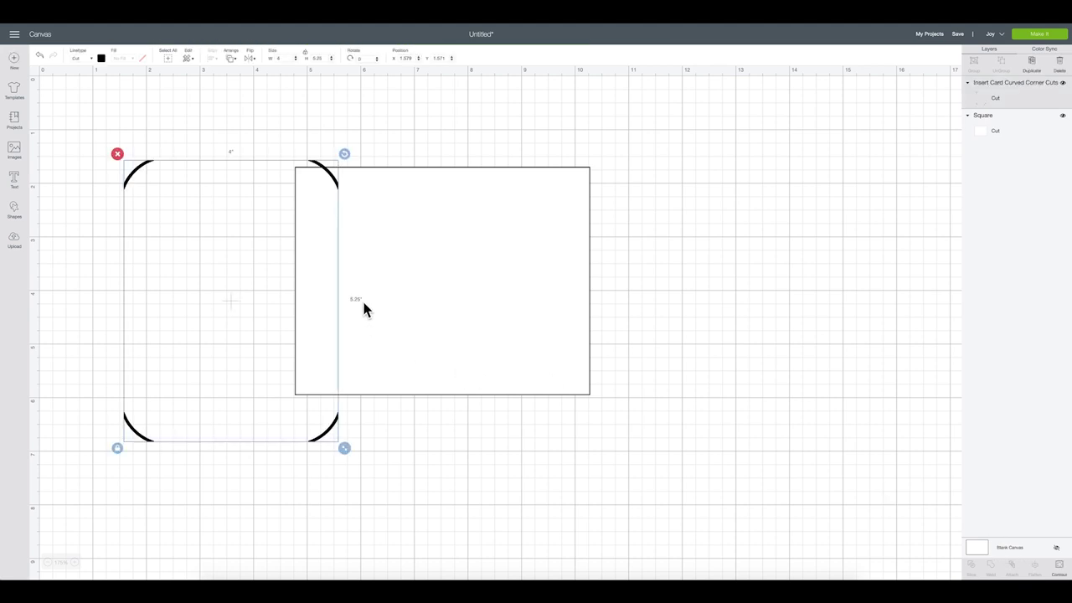
# - Rotate the curved corner cuts 90 degrees to landscape and place them inside the white rectangle
pyautogui.moveTo(344, 154); pyautogui.dragTo(407, 404)
pyautogui.moveTo(335, 299); pyautogui.dragTo(543, 276)
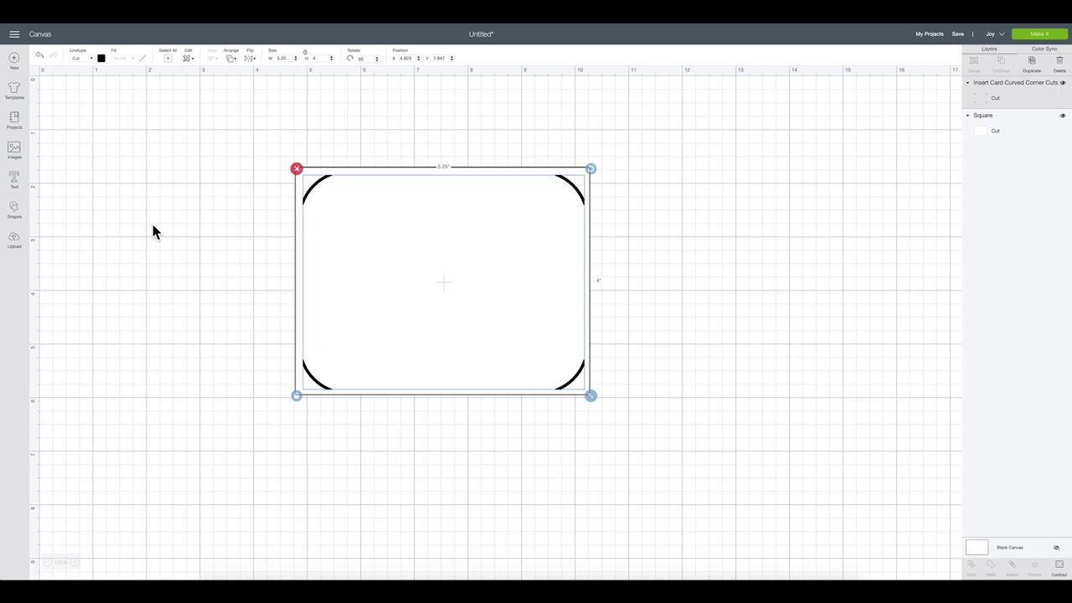
# - Add a circle, resize it to 2.5 in across, and place it in the middle of the card
pyautogui.click(16, 209)
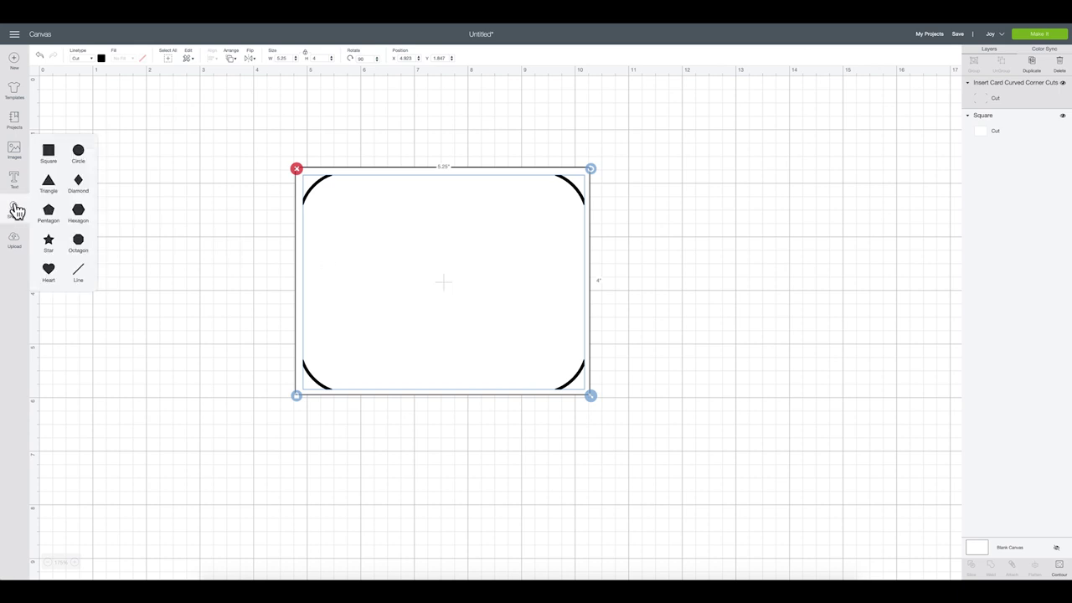
pyautogui.click(78, 153)
pyautogui.moveTo(323, 361); pyautogui.dragTo(294, 331)
pyautogui.moveTo(259, 270); pyautogui.dragTo(474, 302)
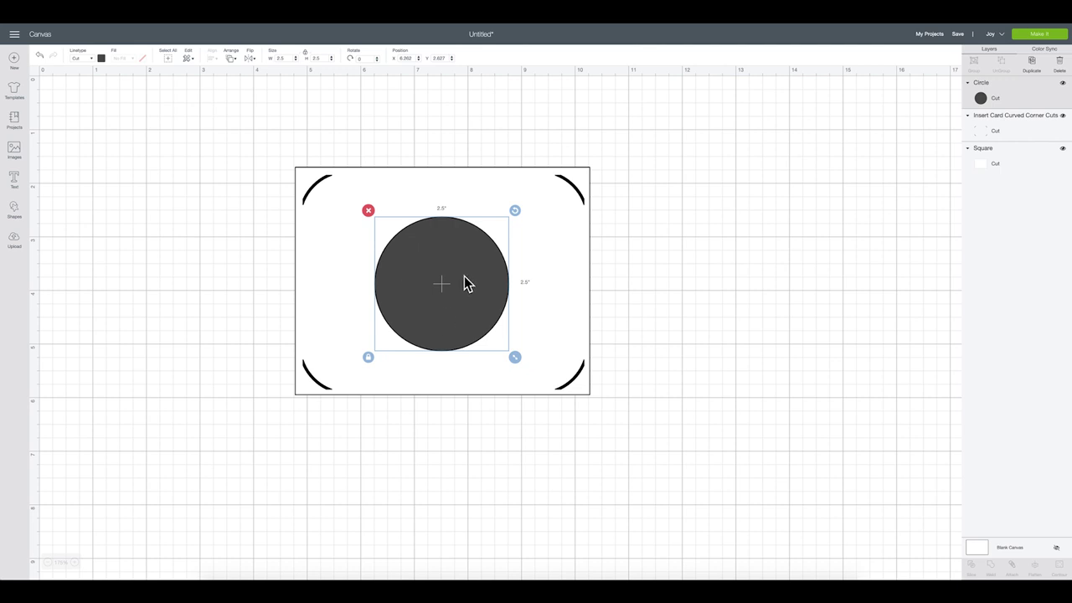
# - Add the text "hi!" and delete its hidden brown layer
pyautogui.click(14, 181)
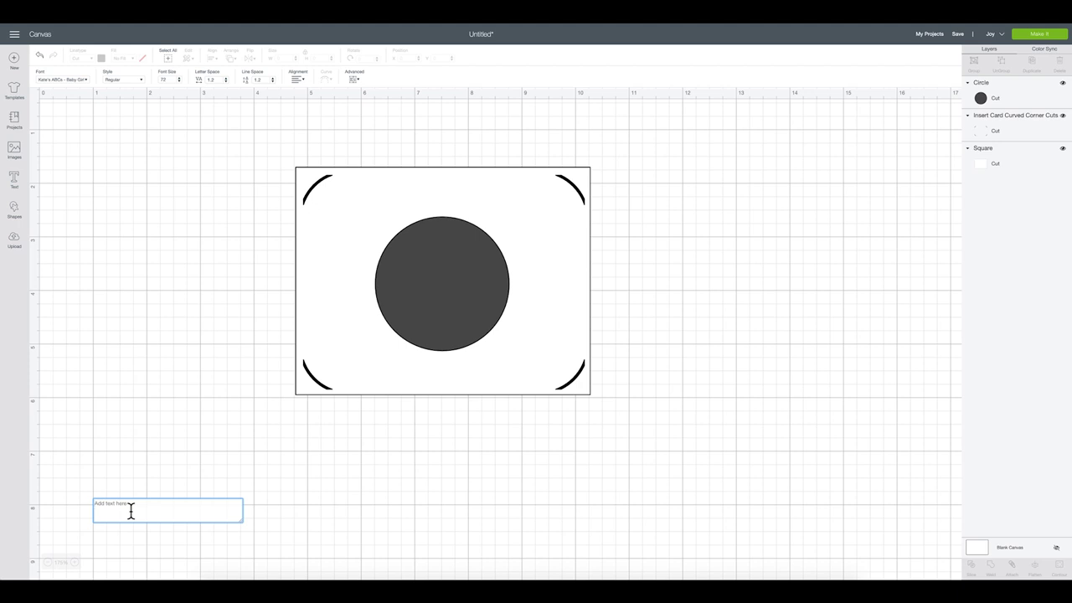
pyautogui.write('hi')
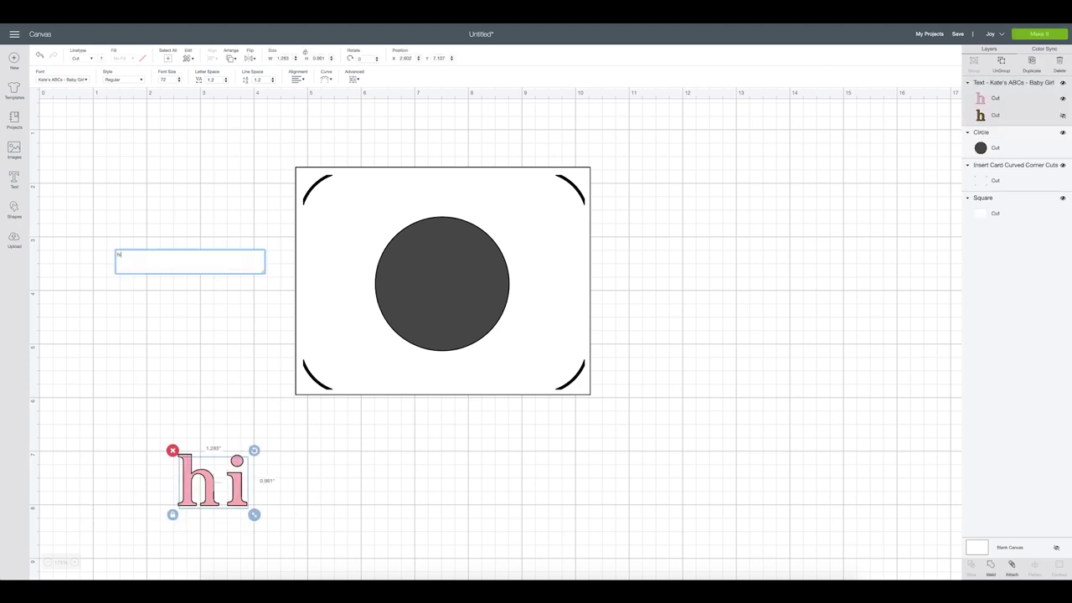
pyautogui.write('!')
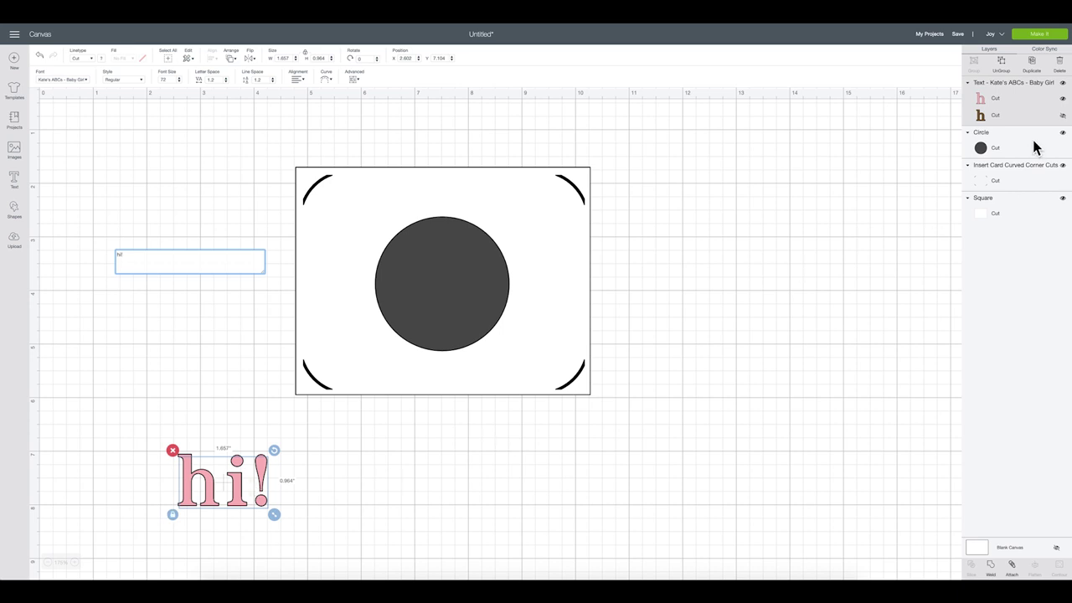
pyautogui.press('Escape')
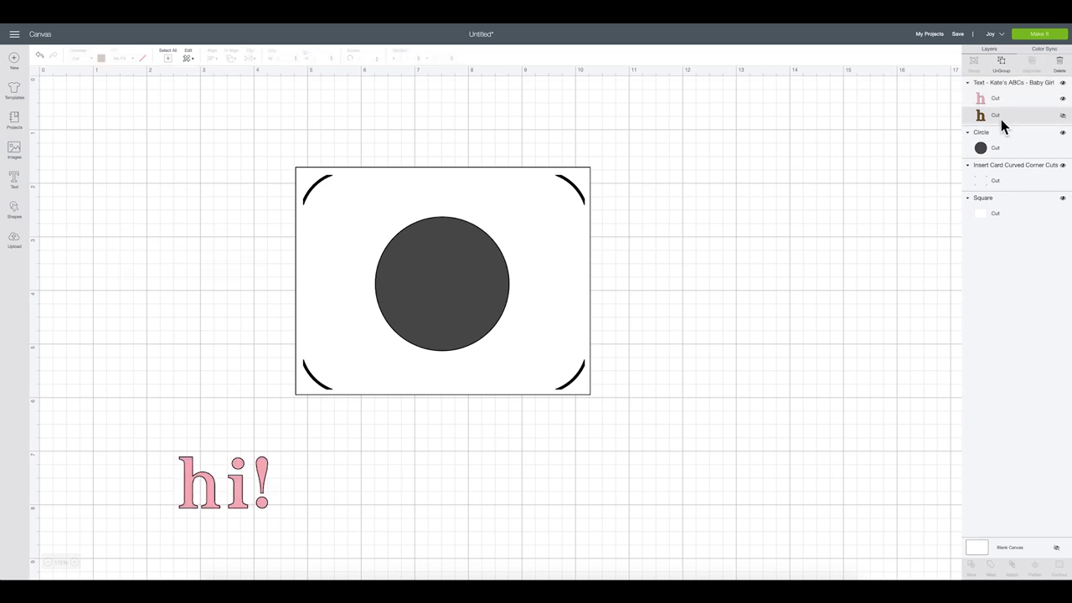
# - Move the "hi!" text onto the circle and enlarge it to about 1.84 in wide
pyautogui.click(211, 486)
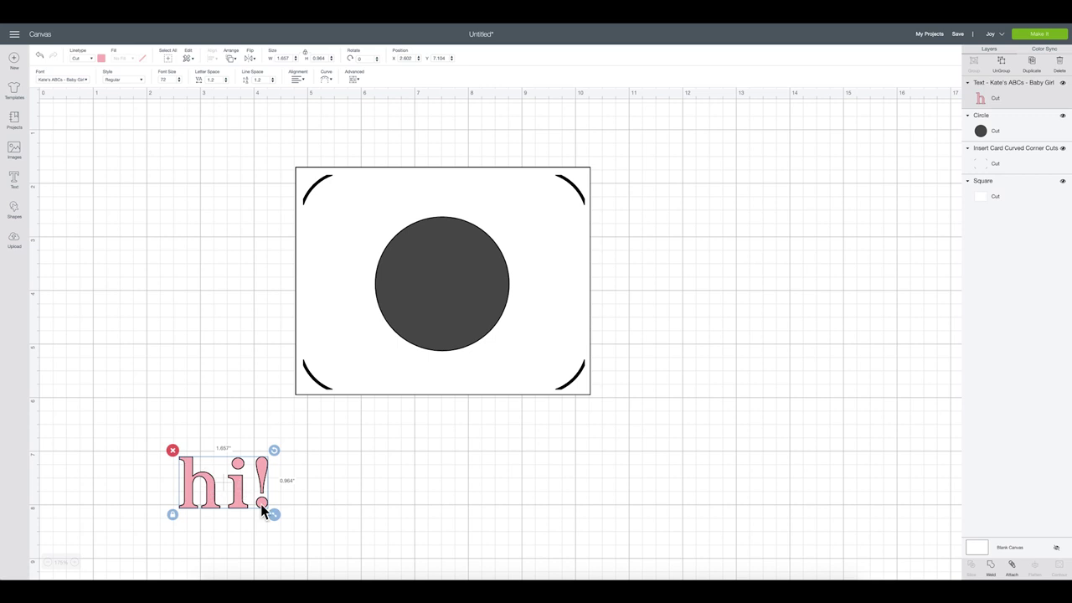
pyautogui.moveTo(213, 485); pyautogui.dragTo(430, 282)
pyautogui.moveTo(491, 311)
pyautogui.mouseDown()
pyautogui.moveTo(499, 325)
pyautogui.moveTo(459, 297)
pyautogui.moveTo(495, 318)
pyautogui.mouseUp()
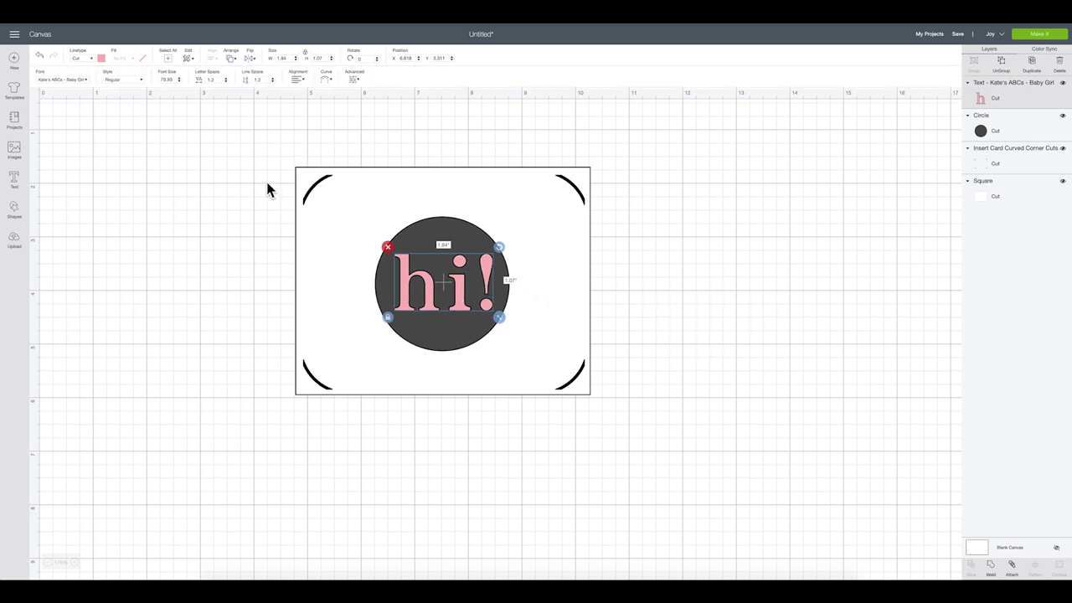
# - Center the text, circle, corner cuts and rectangle on one another
pyautogui.moveTo(275, 158); pyautogui.dragTo(644, 412)
pyautogui.click(211, 58)
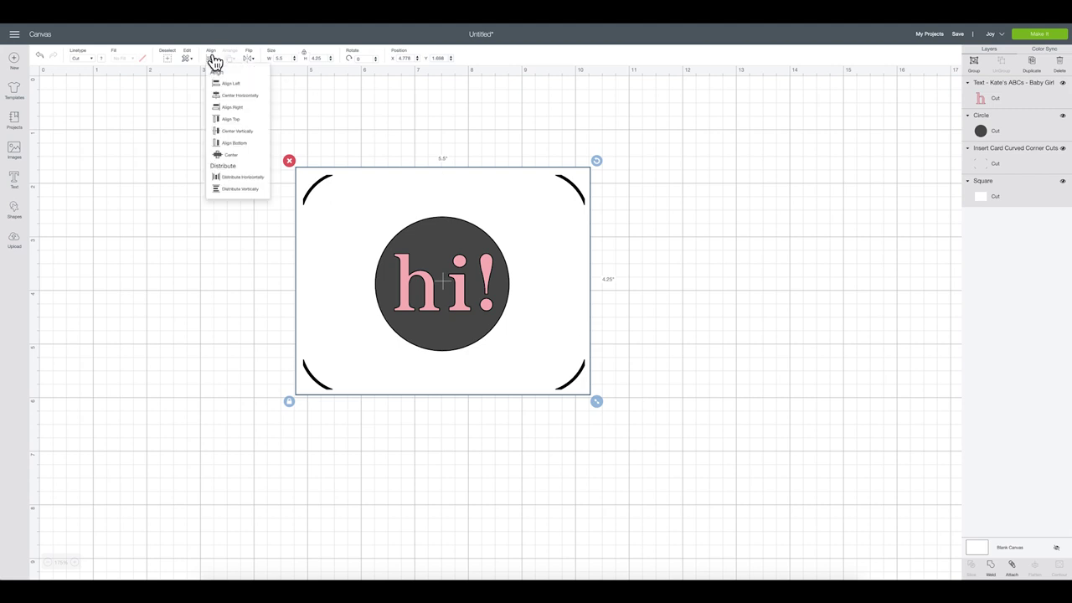
pyautogui.click(222, 155)
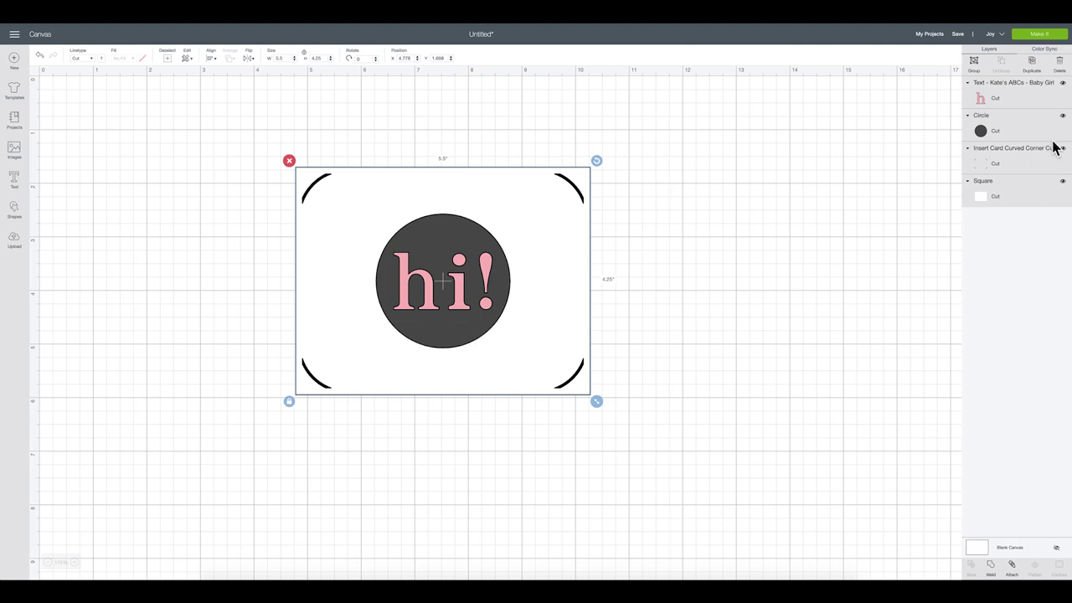
# - Delete the circle and the white rectangle, keeping the text and the corner cuts
pyautogui.click(1026, 127)
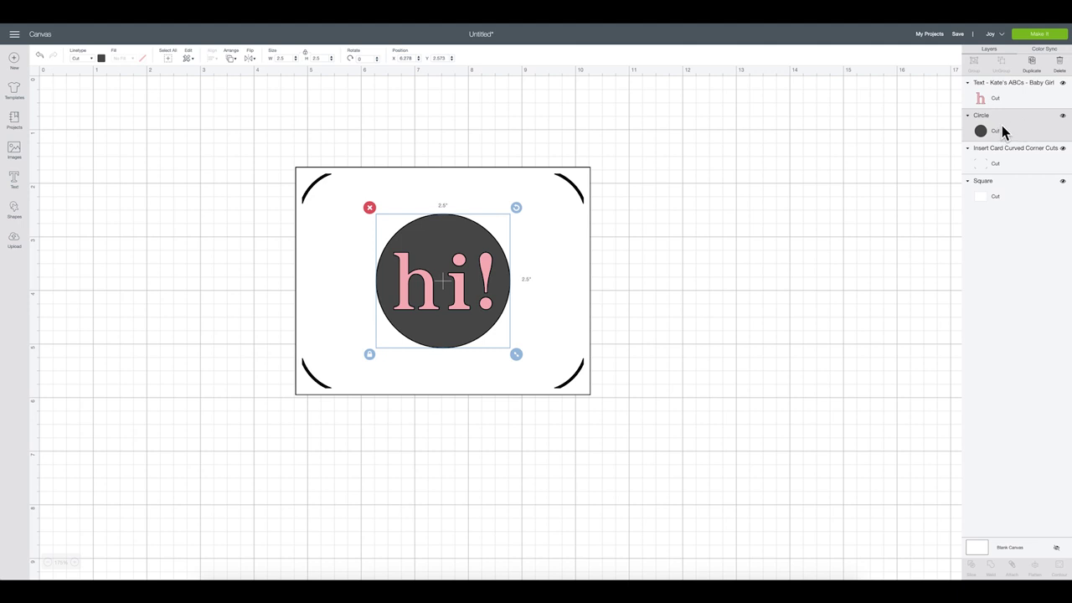
pyautogui.click(369, 207)
pyautogui.click(975, 162)
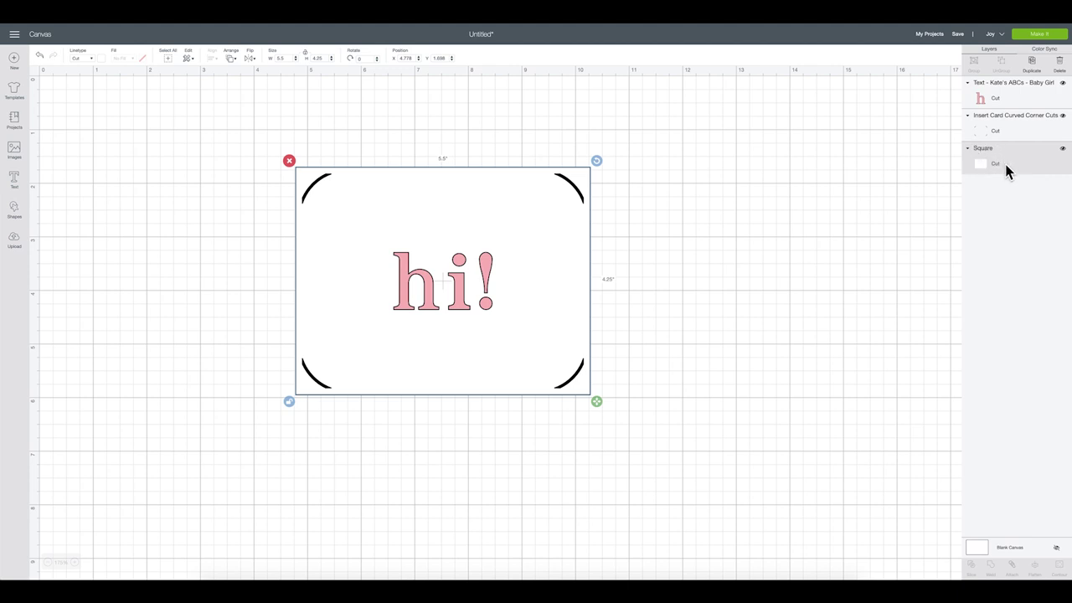
pyautogui.click(289, 161)
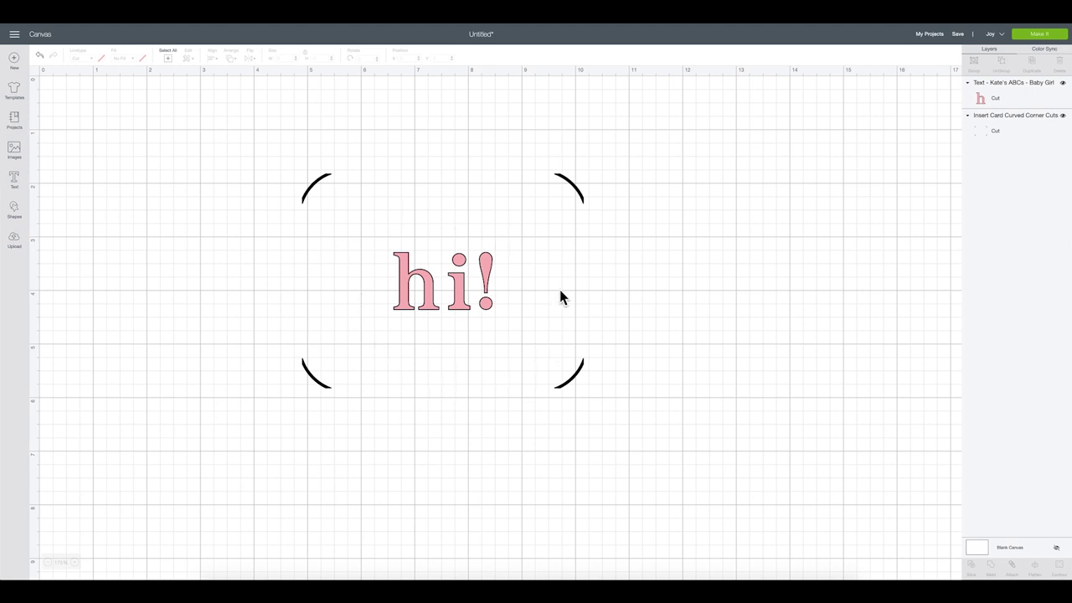
# - Attach the "hi!" text and the curved corner cuts to each other
pyautogui.moveTo(279, 186); pyautogui.dragTo(643, 430)
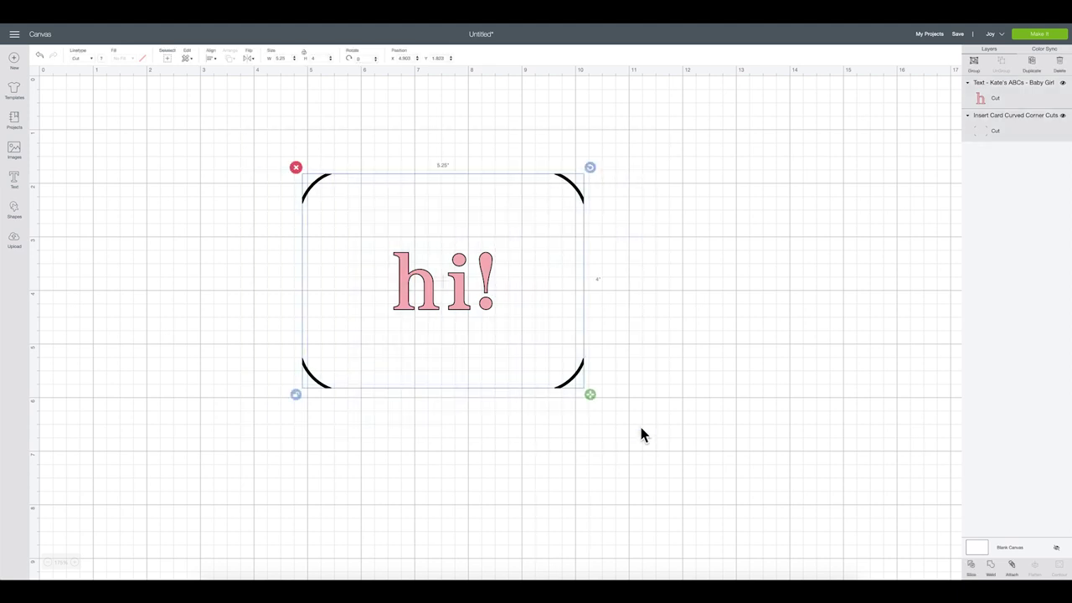
pyautogui.click(1012, 567)
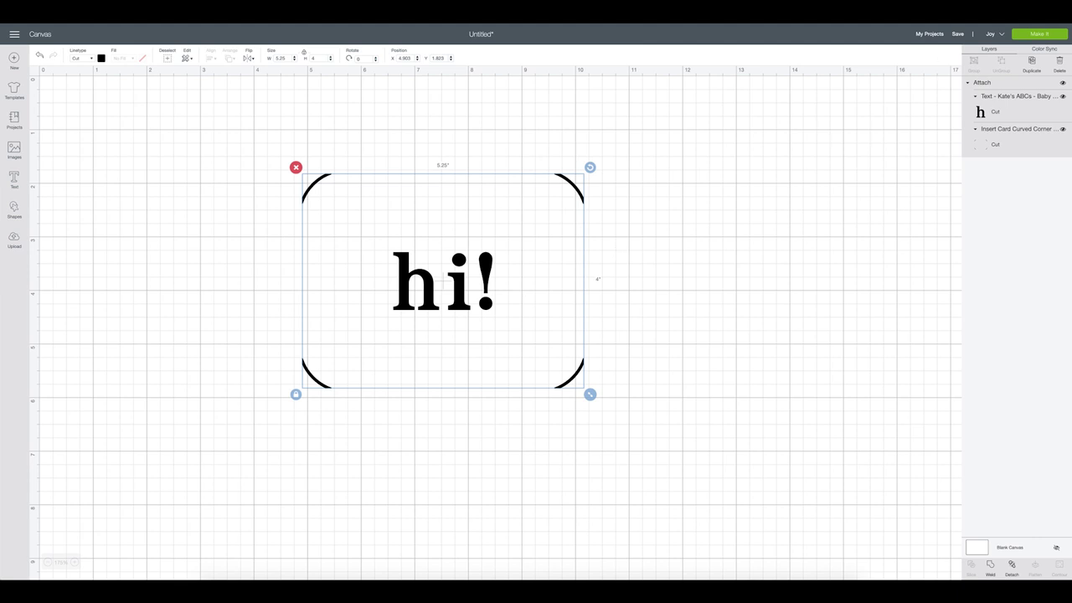
# - Send the design to be made on the Card Mat and set the material size to 4.25" x 5.5"
pyautogui.click(1057, 35)
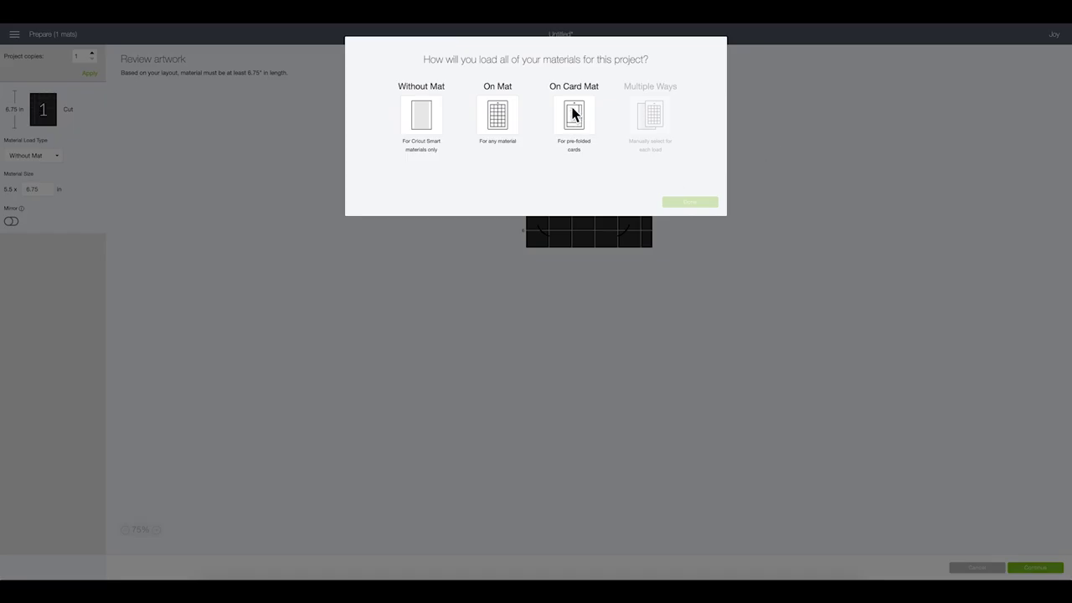
pyautogui.click(574, 112)
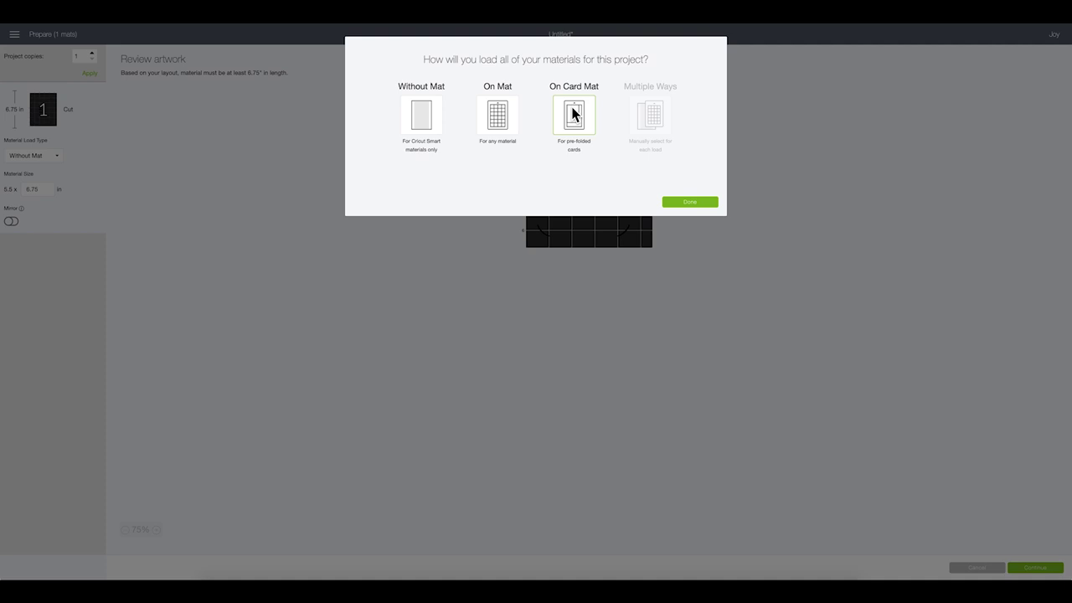
pyautogui.click(689, 202)
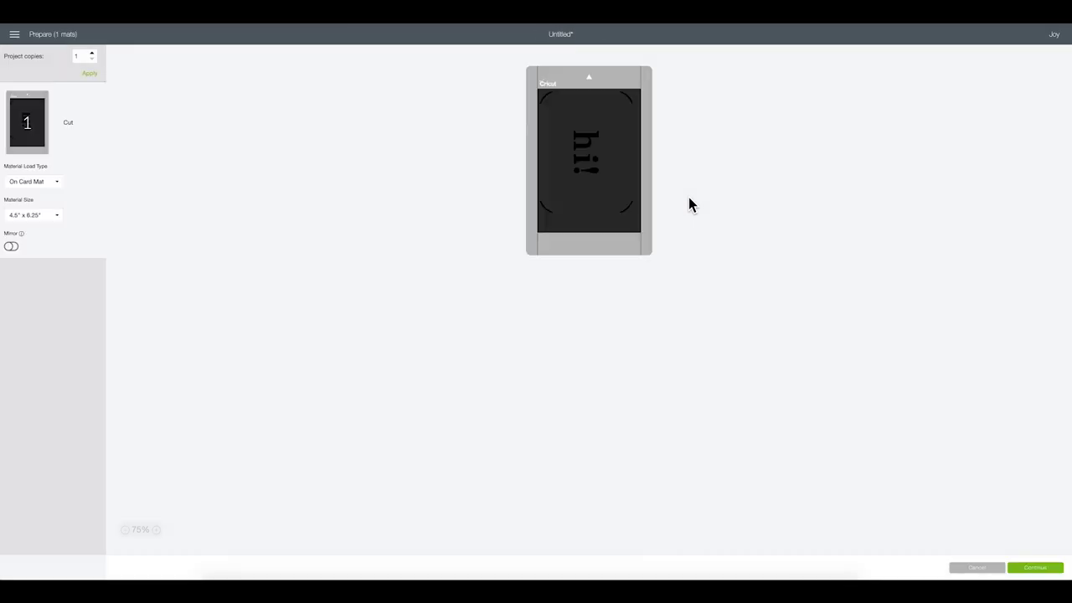
pyautogui.click(29, 220)
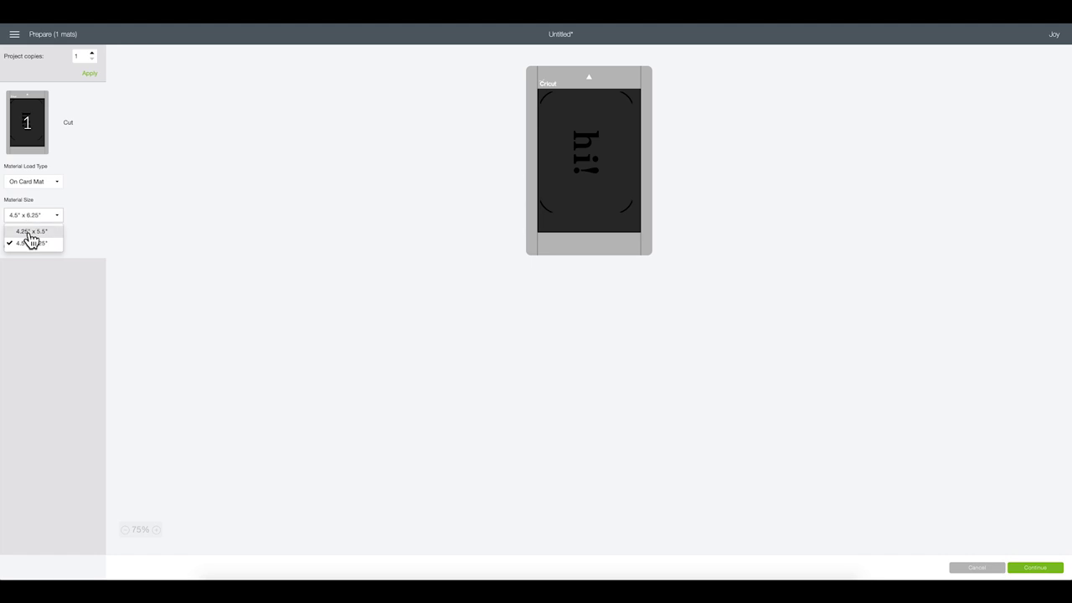
pyautogui.click(31, 232)
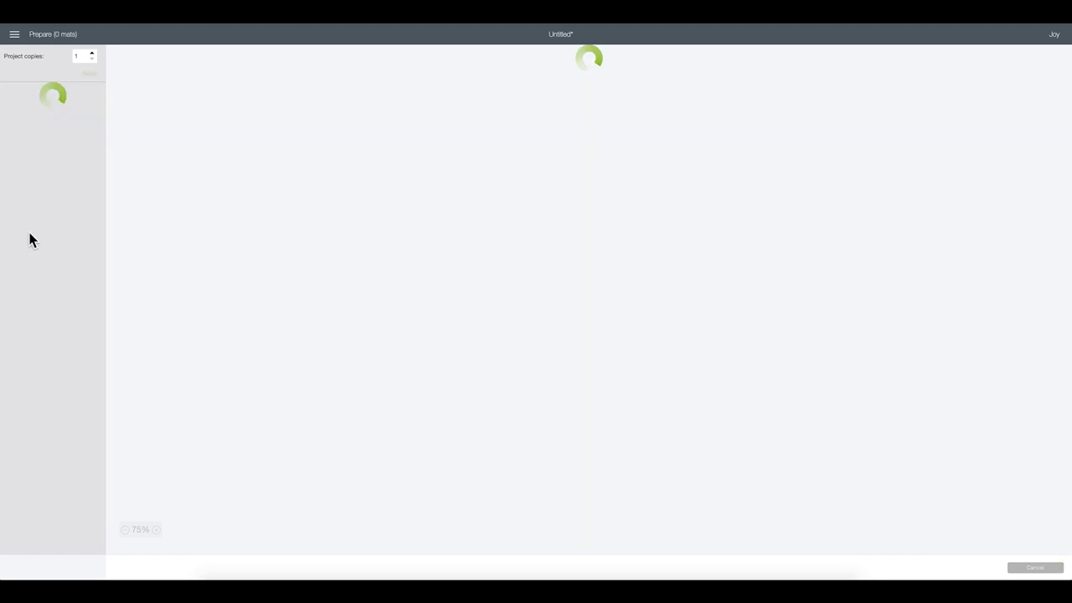
# - Rotate the artwork 180 degrees in the mat preview, keeping it within the card area
pyautogui.click(577, 110)
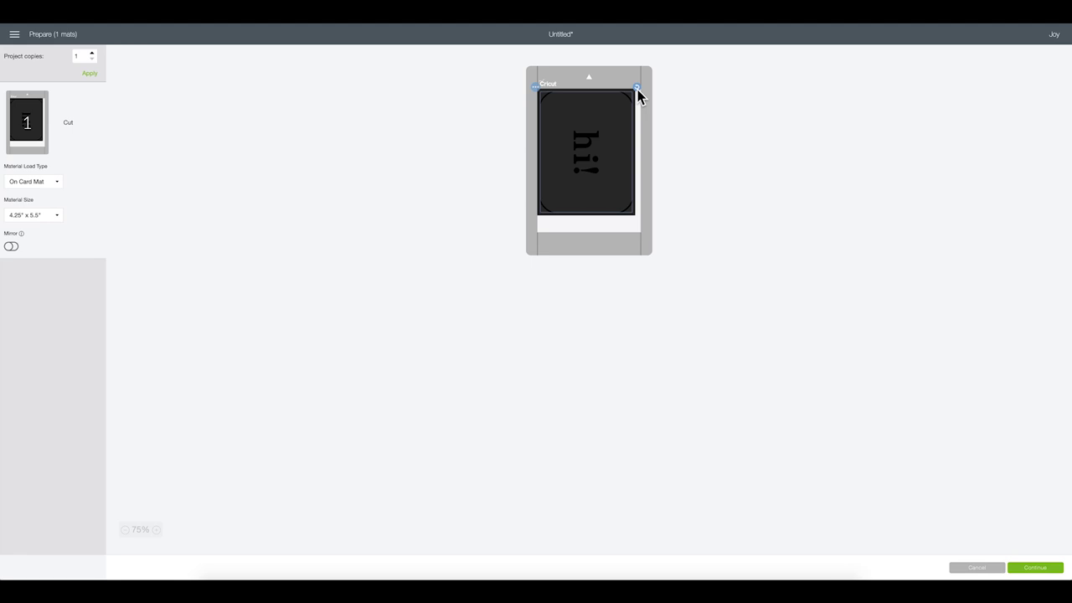
pyautogui.moveTo(637, 89); pyautogui.dragTo(573, 176)
pyautogui.click(689, 122)
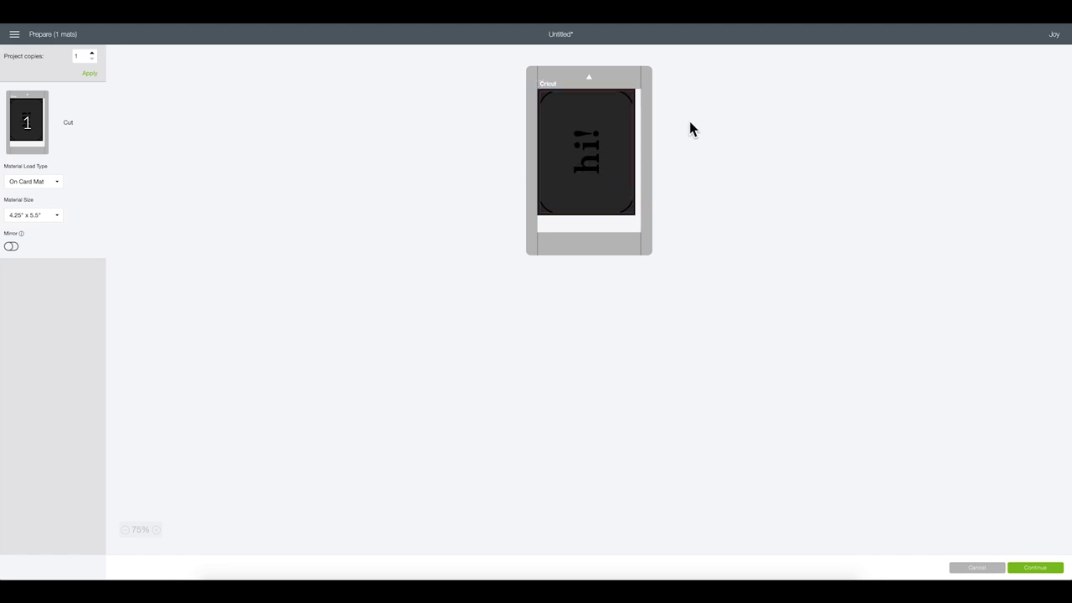
# - Continue to the cutting setup and set the base material to Insert Card – Cardstock
pyautogui.click(1048, 572)
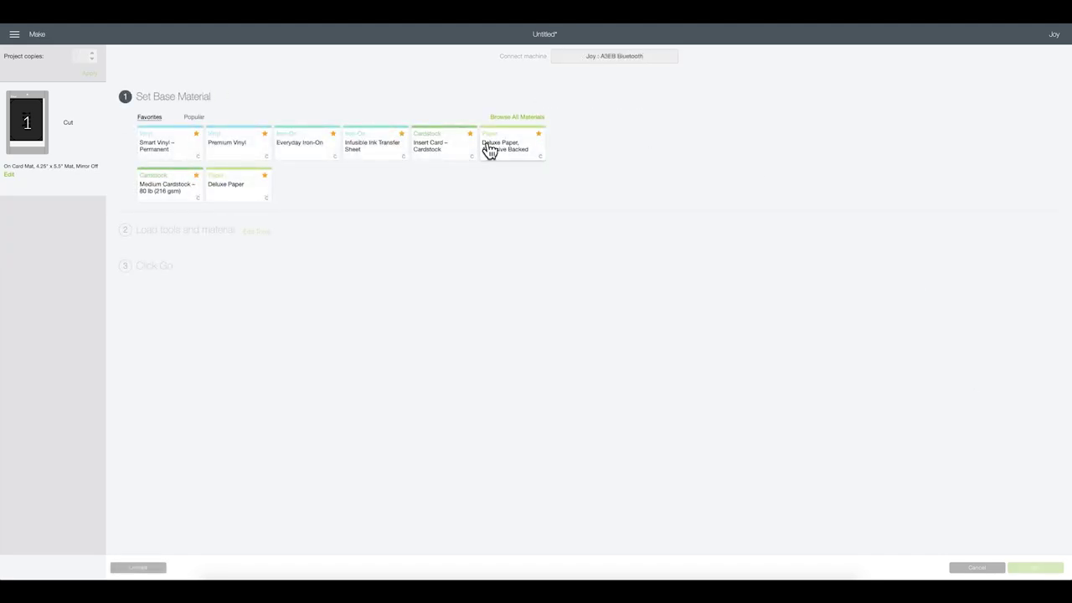
pyautogui.click(442, 153)
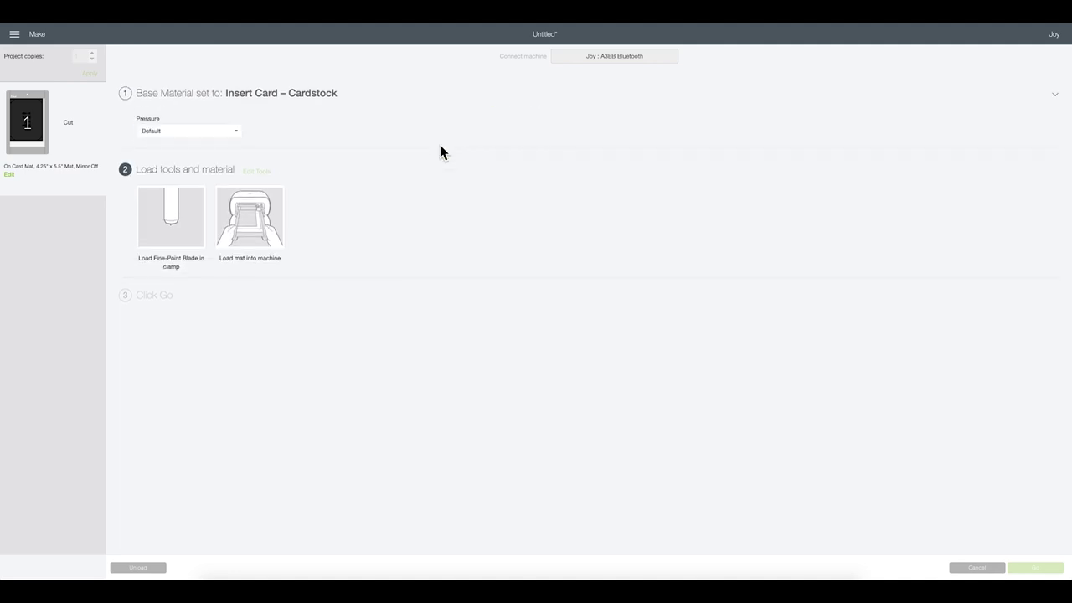